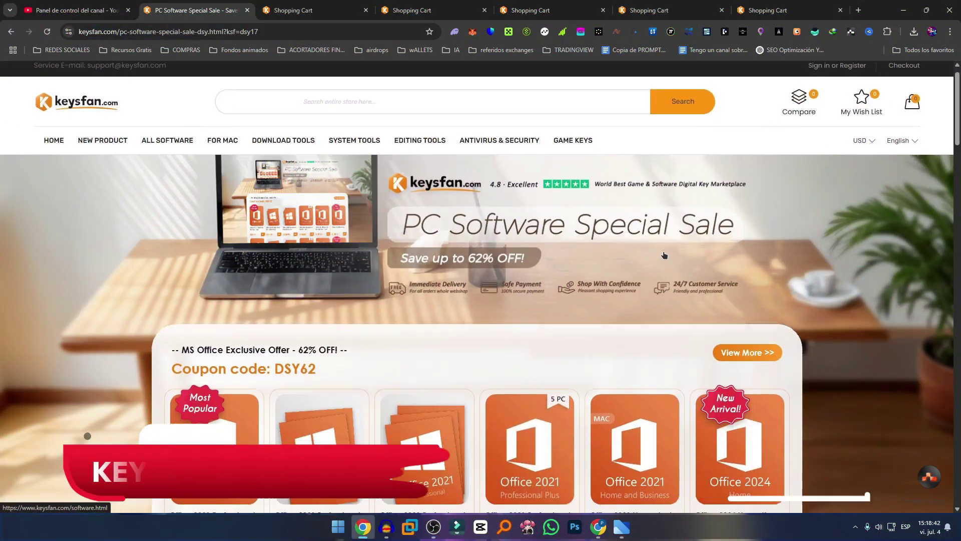
Scroll through the Keysfan sale products down to the cart.
{"action": "scroll", "coordinate": [664, 256], "scroll_direction": "down", "scroll_amount": 5}
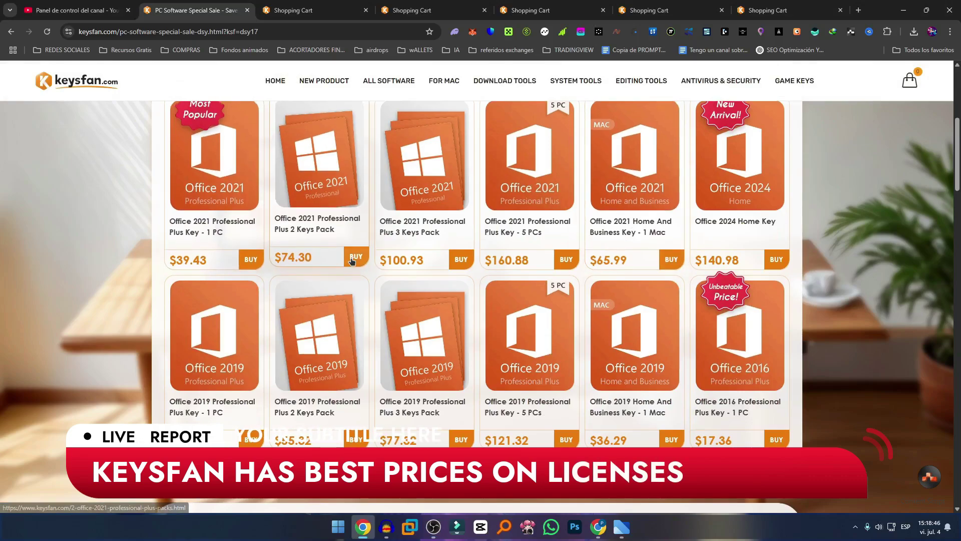
{"action": "scroll", "coordinate": [352, 261], "scroll_direction": "down", "scroll_amount": 9}
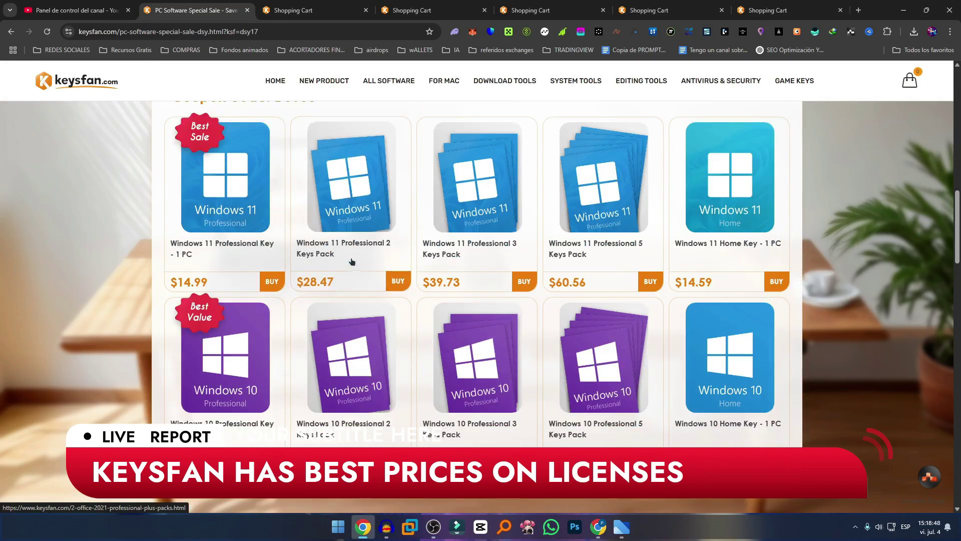
{"action": "scroll", "coordinate": [352, 261], "scroll_direction": "down", "scroll_amount": 10}
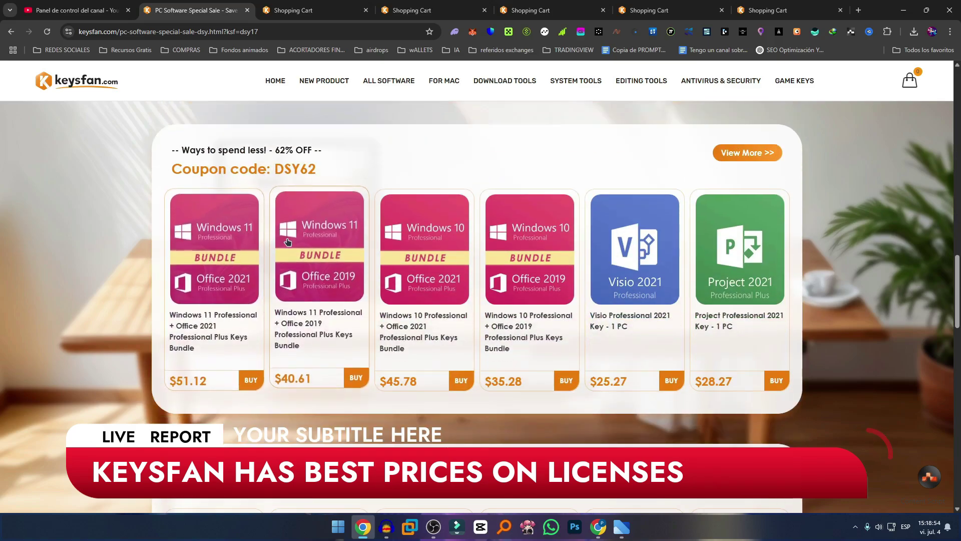
{"action": "scroll", "coordinate": [270, 240], "scroll_direction": "down", "scroll_amount": 6}
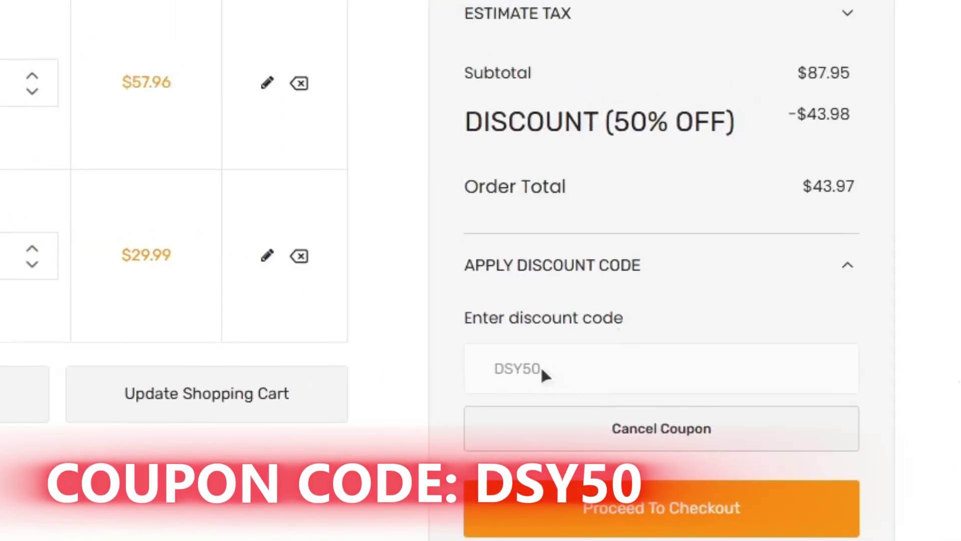
Apply coupon DSY62 in place of DSY50 for 62% off, making the total $277.77.
{"action": "left_click_drag", "start_coordinate": [540, 370], "coordinate": [474, 369]}
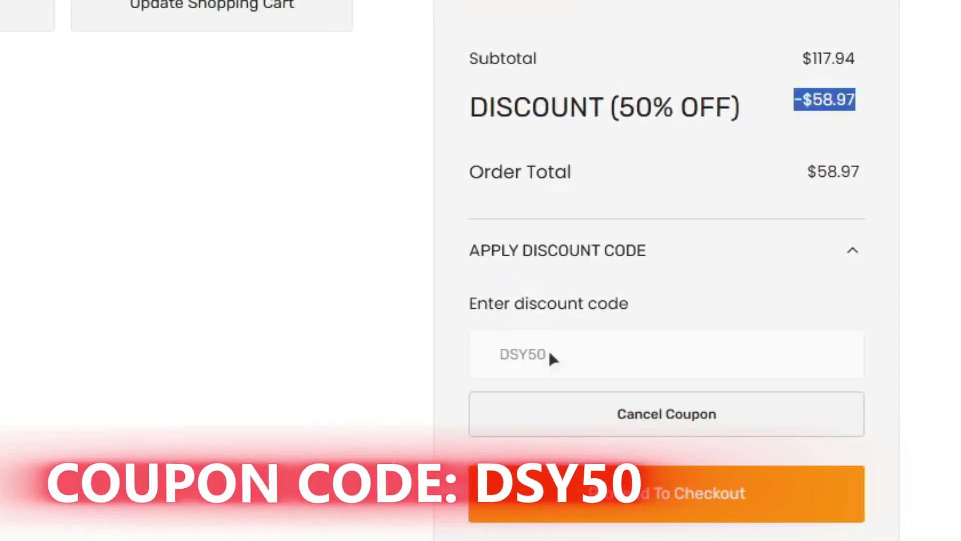
{"action": "left_click_drag", "start_coordinate": [548, 355], "coordinate": [497, 355]}
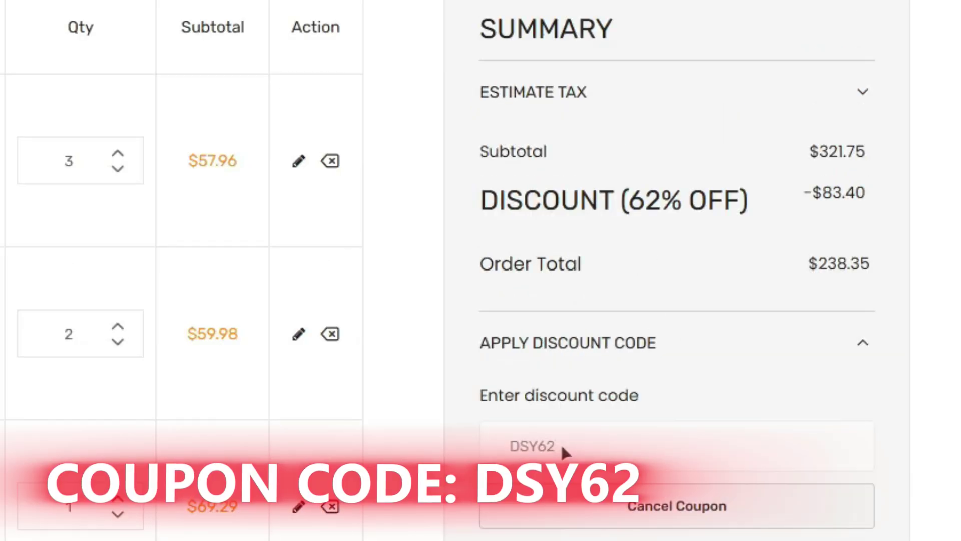
{"action": "left_click_drag", "start_coordinate": [564, 451], "coordinate": [508, 448]}
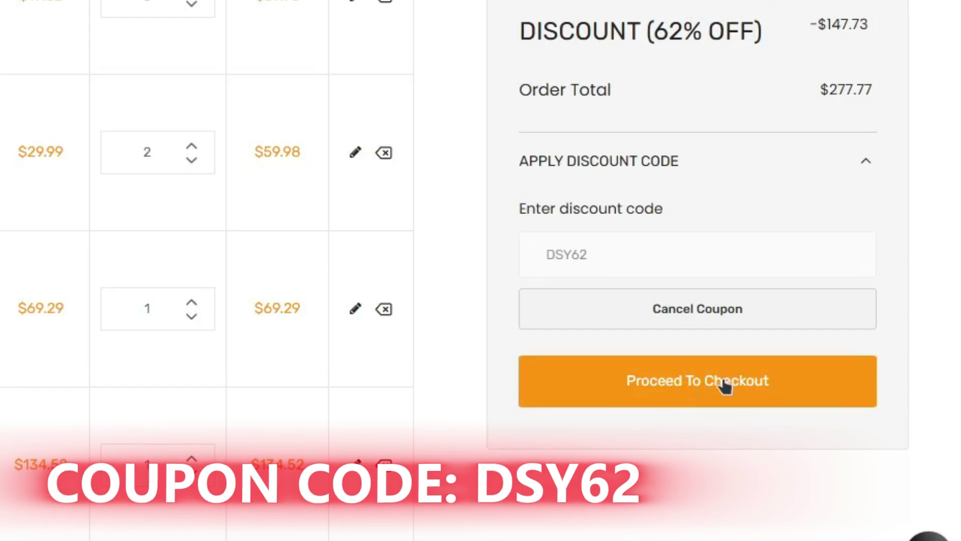
Check out, update the billing details and place the $277.77 order to reach CDZEPay payment.
{"action": "left_click", "coordinate": [726, 386]}
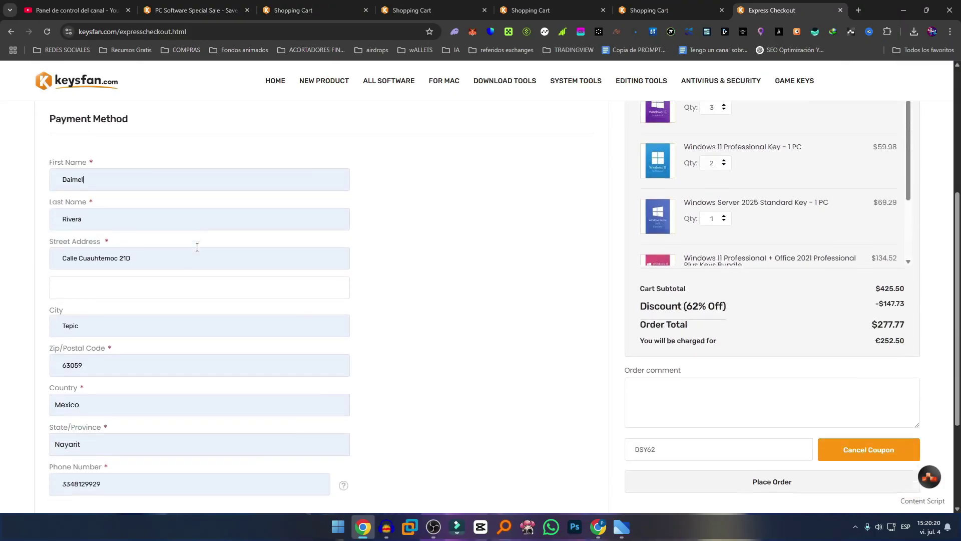
{"action": "scroll", "coordinate": [197, 247], "scroll_direction": "down", "scroll_amount": 3}
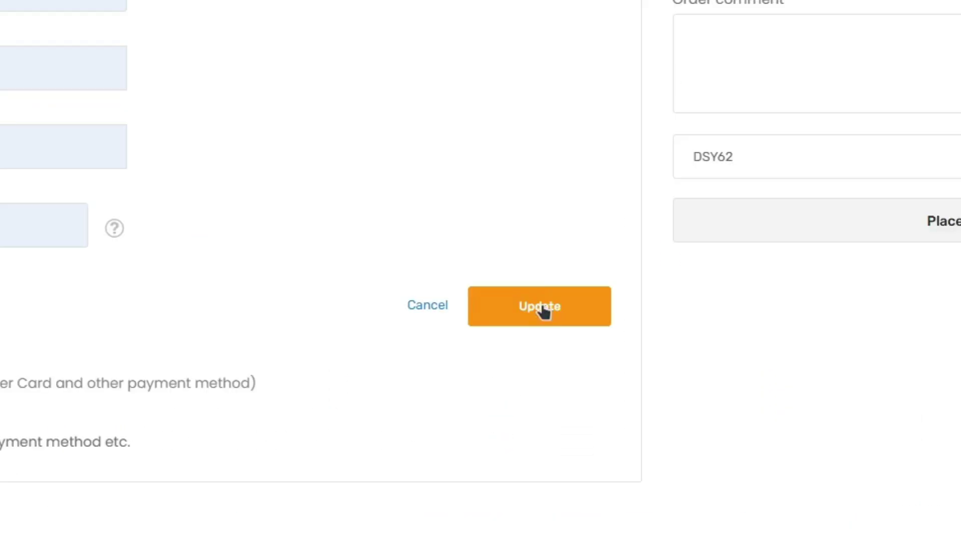
{"action": "left_click", "coordinate": [543, 307]}
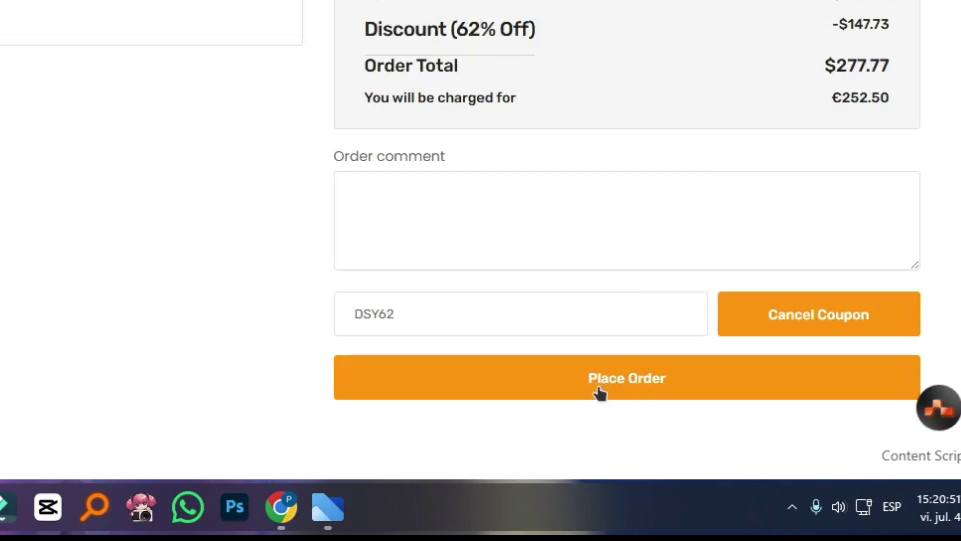
{"action": "left_click", "coordinate": [603, 390]}
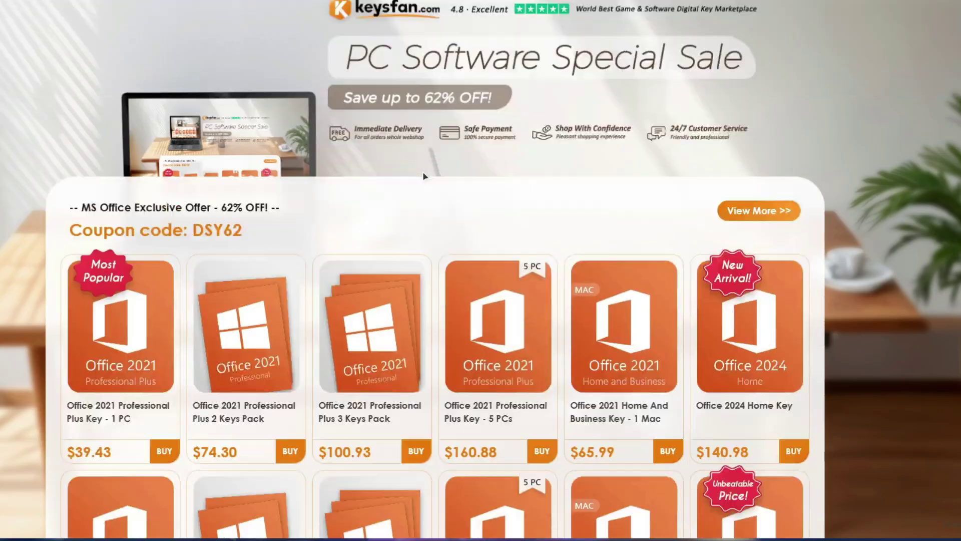
{"action": "scroll", "coordinate": [422, 171], "scroll_direction": "down", "scroll_amount": 1}
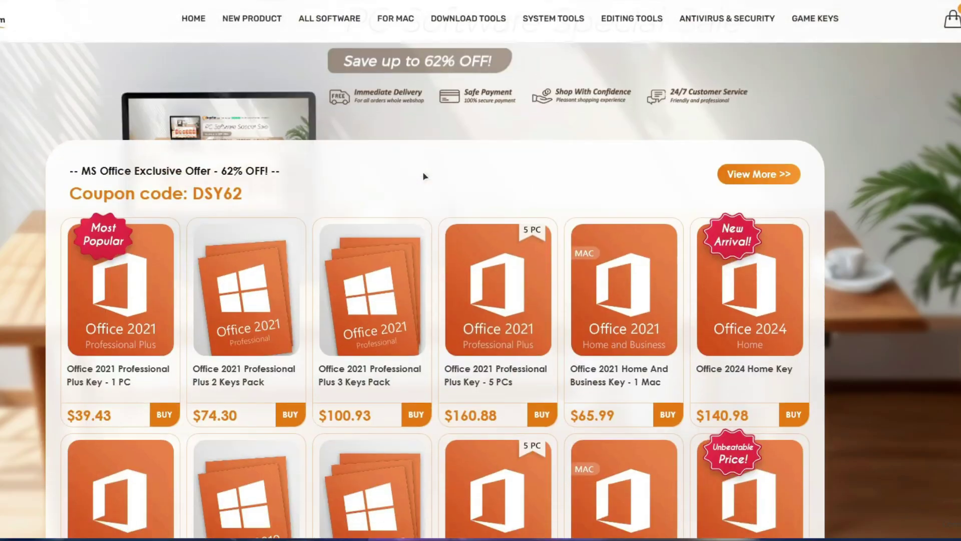
{"action": "scroll", "coordinate": [423, 174], "scroll_direction": "up", "scroll_amount": 2}
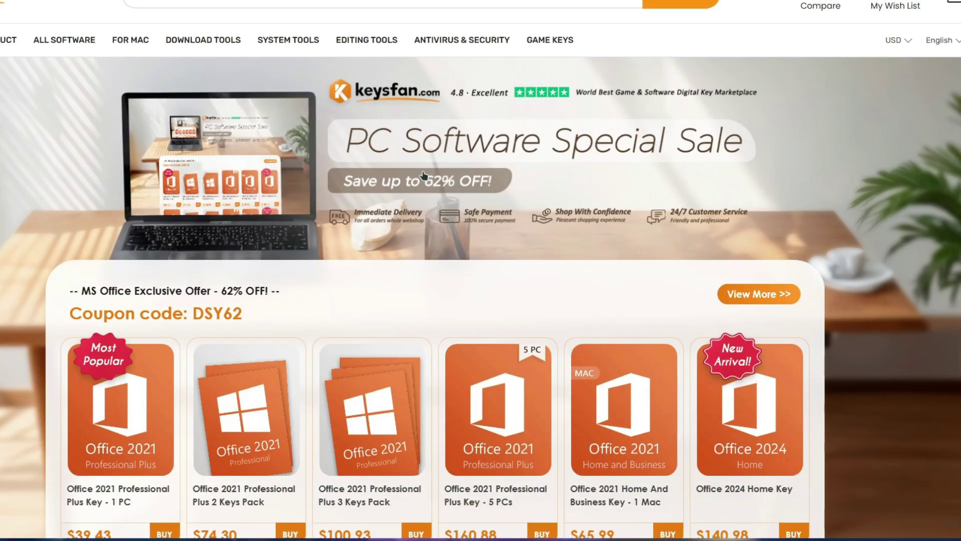
{"action": "scroll", "coordinate": [423, 175], "scroll_direction": "up", "scroll_amount": 1}
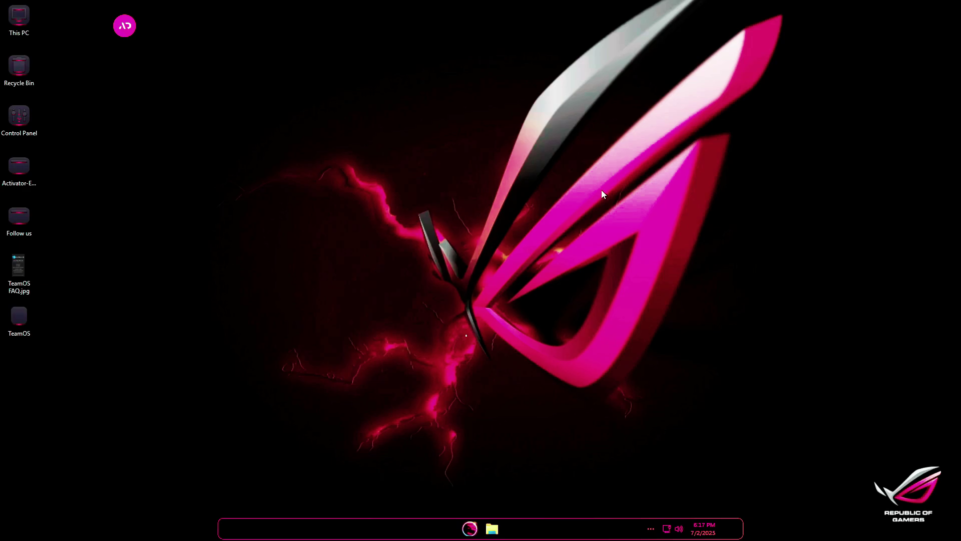
Review the Activator-Extra archives: Browsers.zip, Microsoft-Activation-Scripts-master 3.2, reg Files 7z and services.zip.
{"action": "mouse_move", "coordinate": [123, 31]}
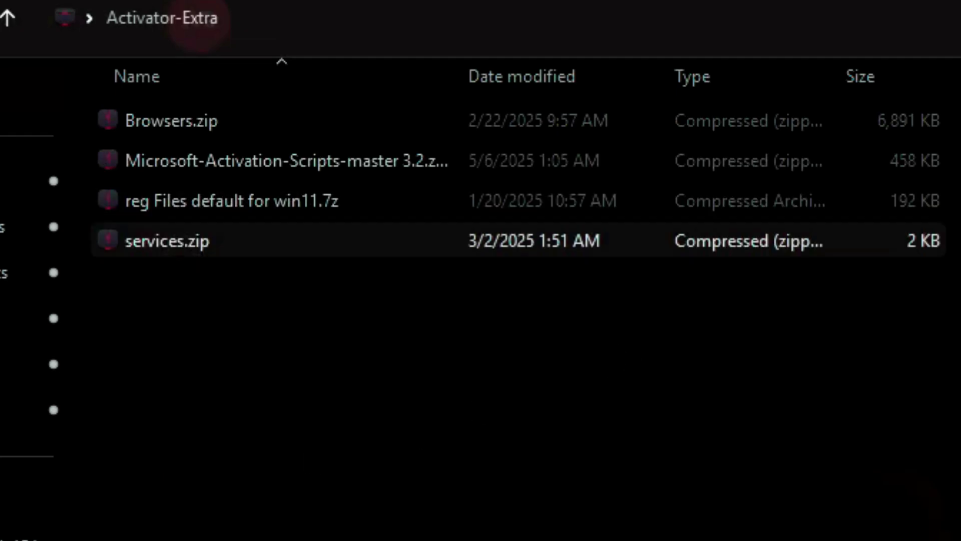
Close the Activator-Extra folder and run winver to show Version 24H2, OS Build 26100.4202.
{"action": "key", "text": "alt+F4"}
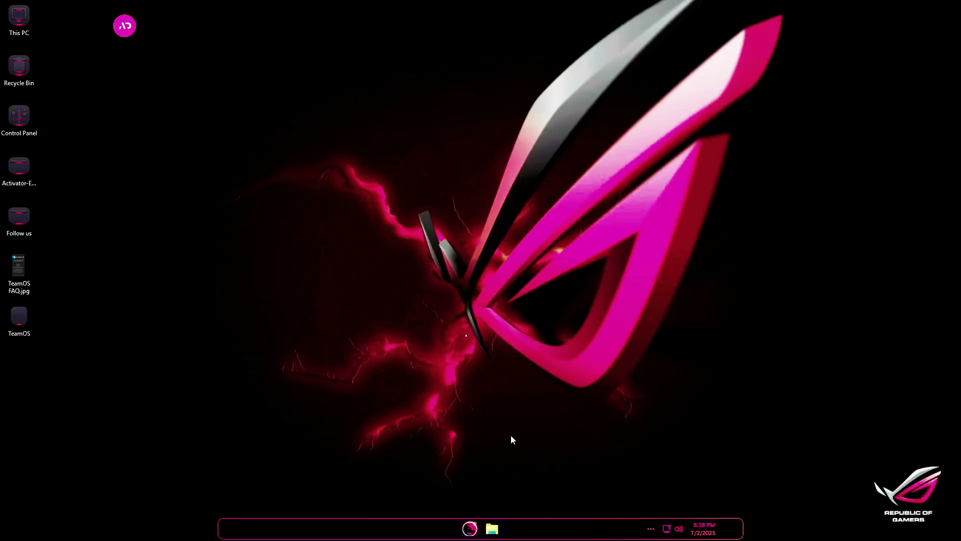
{"action": "left_click", "coordinate": [469, 526]}
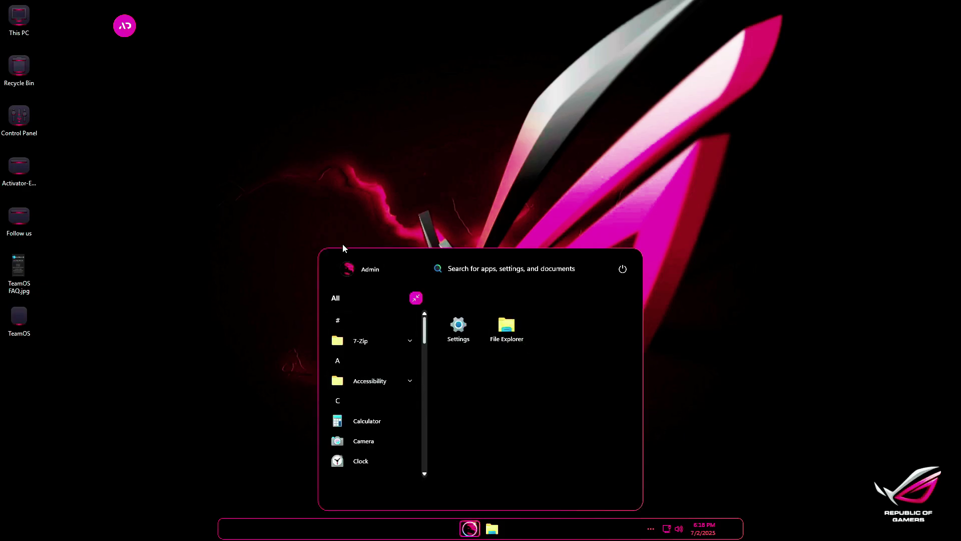
{"action": "type", "text": "winver"}
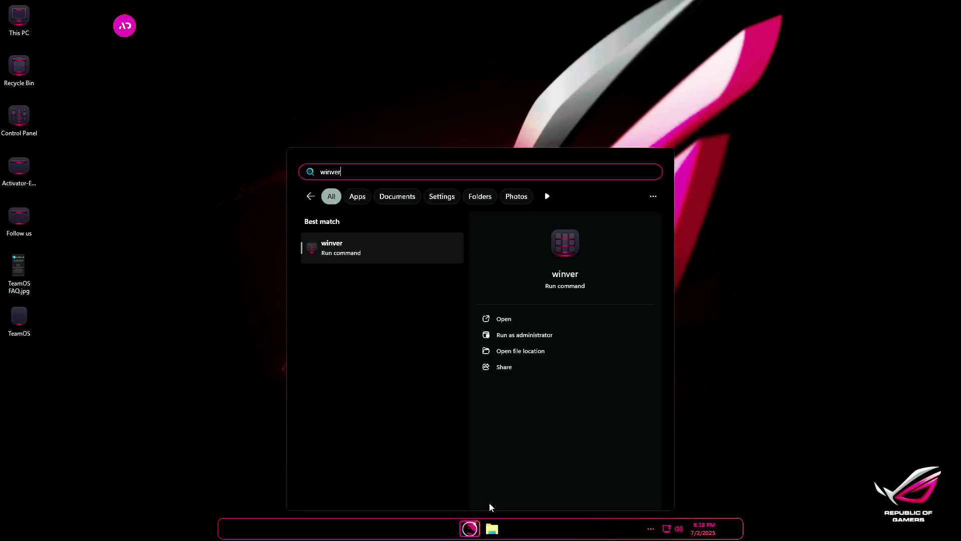
{"action": "left_click", "coordinate": [353, 257]}
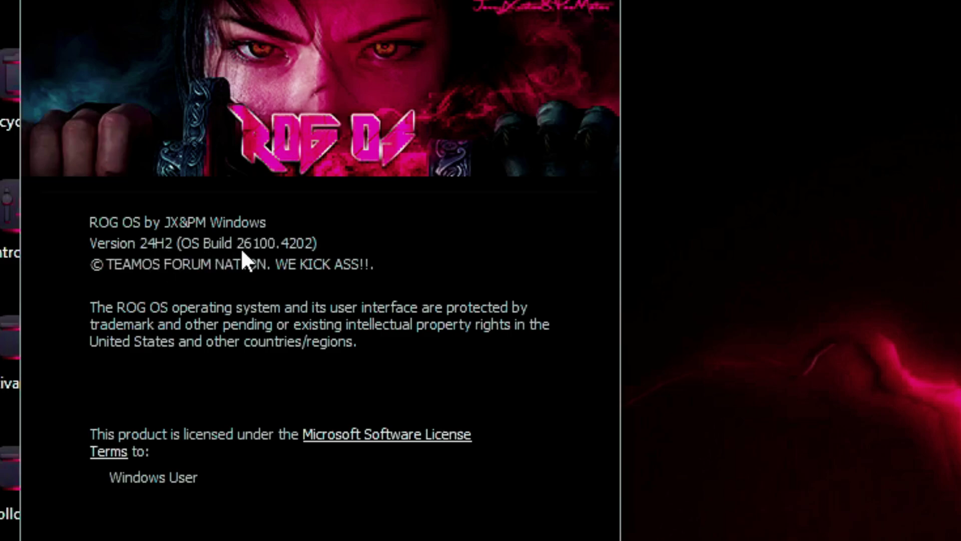
Show Task Manager's Memory performance page, with 1.4 GB of 4.0 GB in use.
{"action": "key", "text": "ctrl+shift+Escape"}
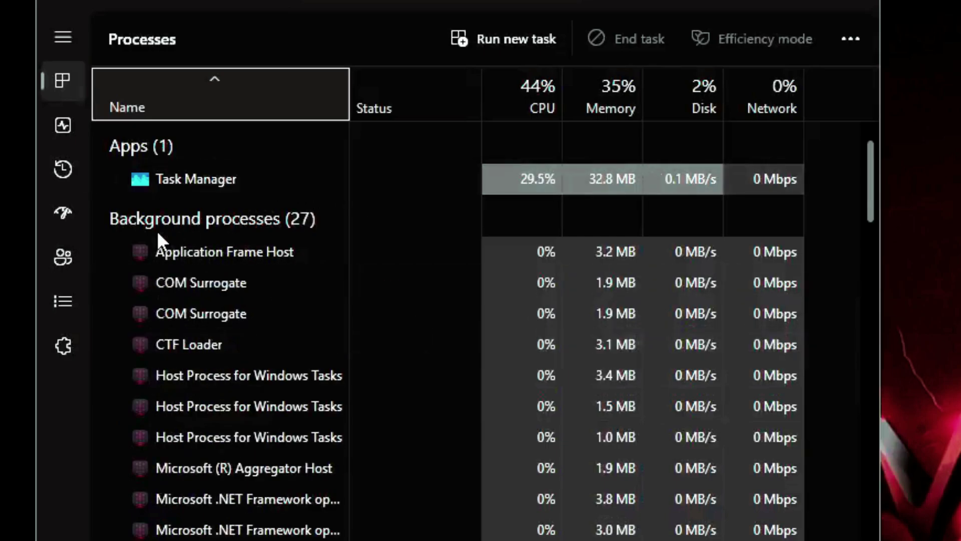
{"action": "key", "text": "ctrl+Tab"}
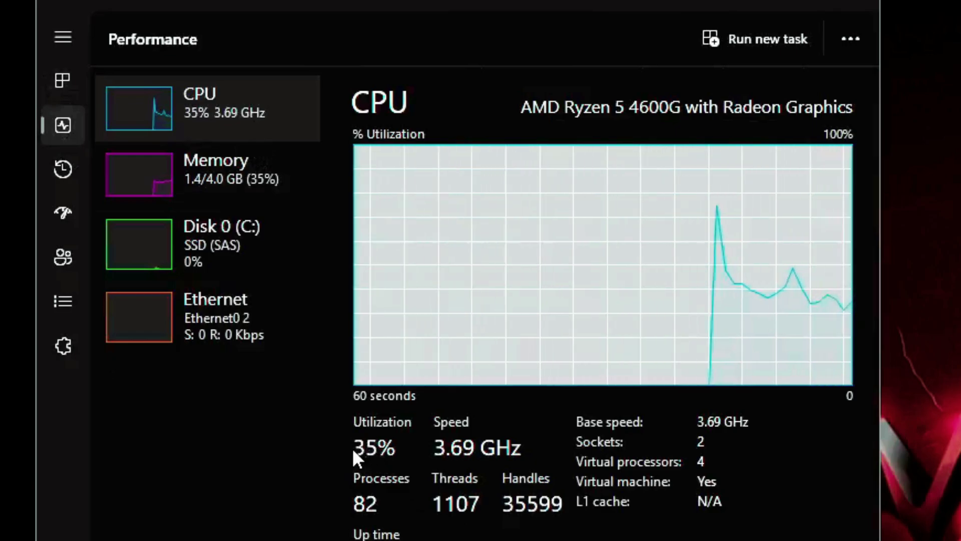
{"action": "key", "text": "Down"}
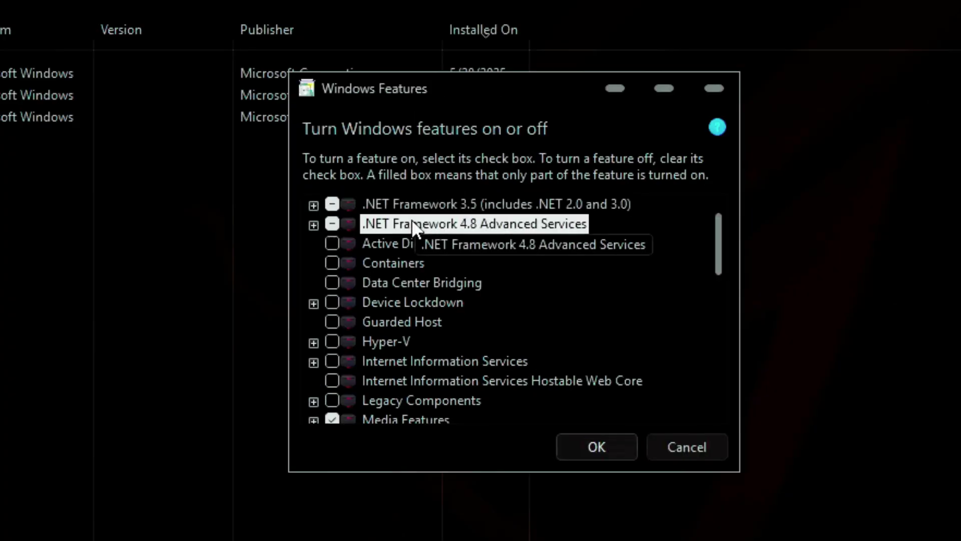
Inspect Media Features, Microsoft Print to PDF and Print and Document Services in Windows Features.
{"action": "scroll", "coordinate": [522, 268], "scroll_direction": "down", "scroll_amount": 2}
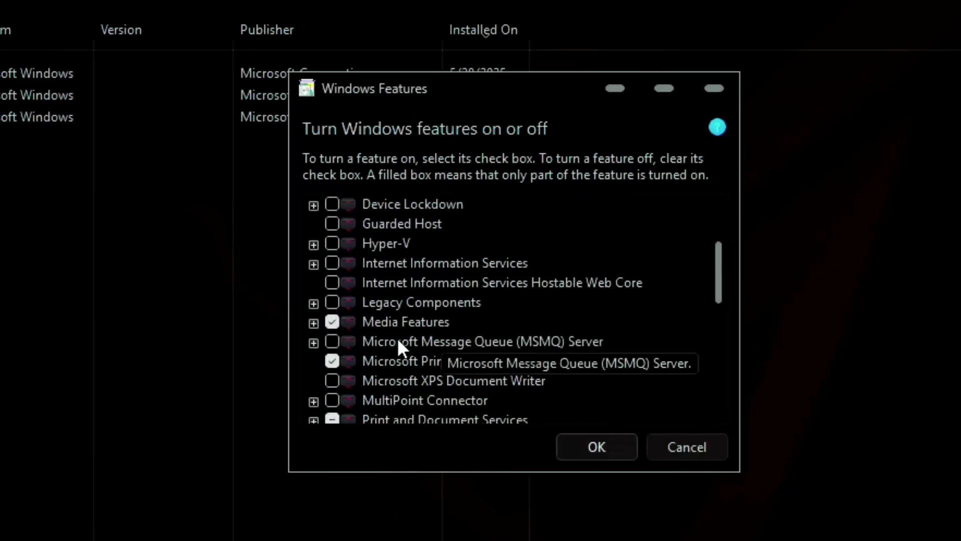
{"action": "left_click", "coordinate": [399, 323]}
{"action": "scroll", "coordinate": [618, 335], "scroll_direction": "down", "scroll_amount": 2}
{"action": "scroll", "coordinate": [617, 328], "scroll_direction": "down", "scroll_amount": 1}
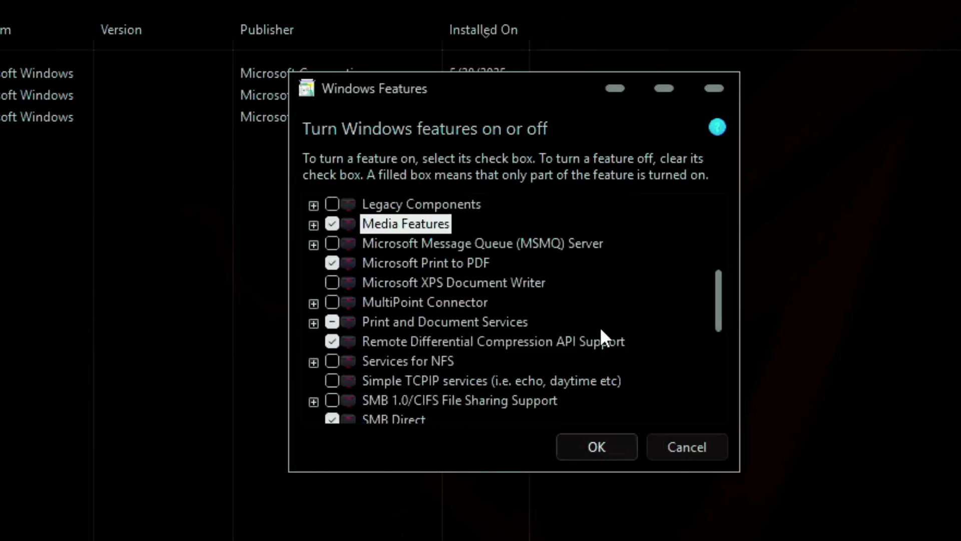
{"action": "left_click", "coordinate": [468, 264]}
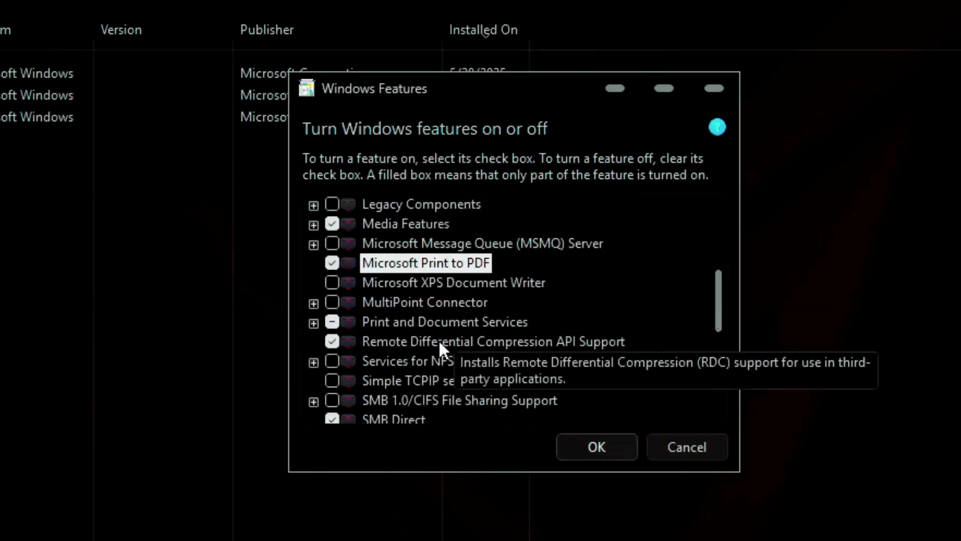
{"action": "left_click", "coordinate": [425, 321]}
Inspect Remote Differential Compression API Support, SMB Direct and Windows PowerShell 2.0 further down.
{"action": "scroll", "coordinate": [563, 325], "scroll_direction": "down", "scroll_amount": 2}
{"action": "scroll", "coordinate": [562, 322], "scroll_direction": "down", "scroll_amount": 1}
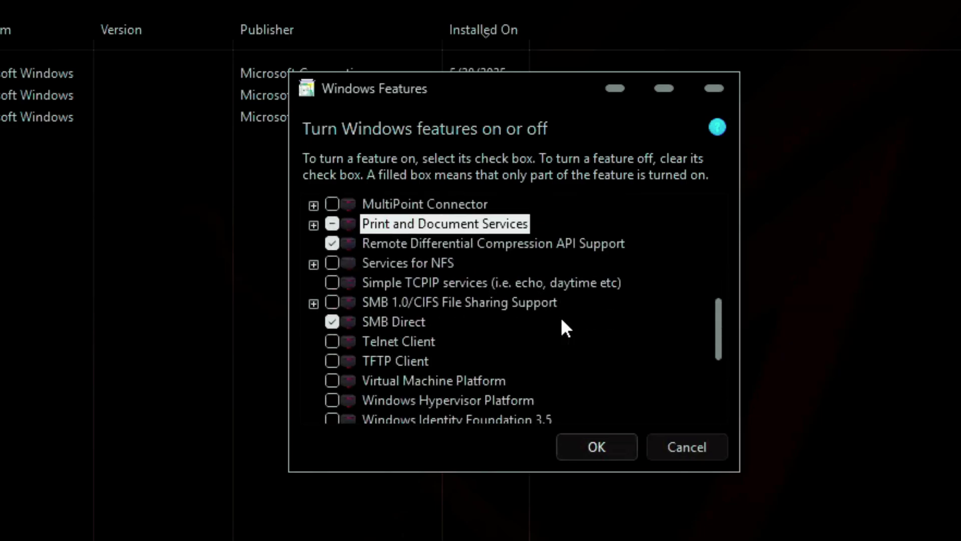
{"action": "left_click", "coordinate": [437, 242]}
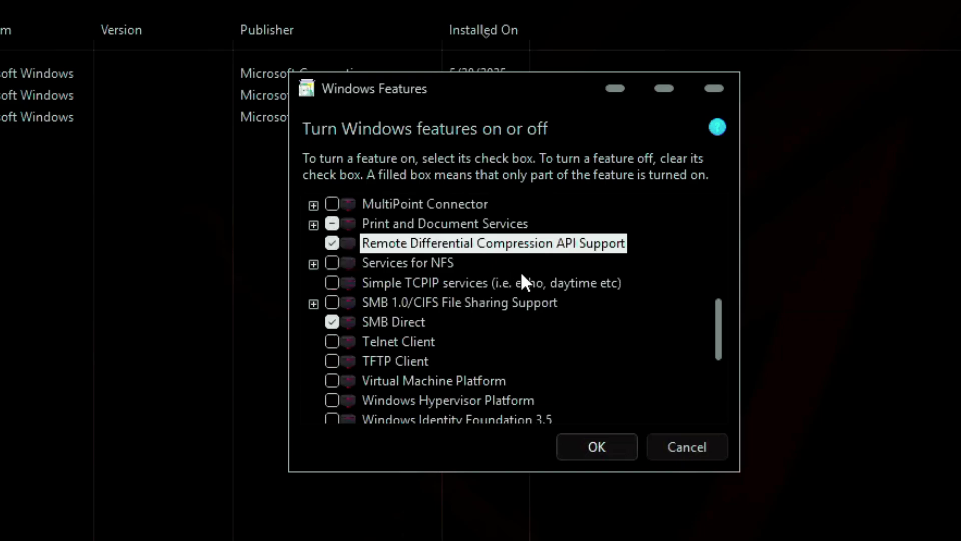
{"action": "scroll", "coordinate": [520, 273], "scroll_direction": "down", "scroll_amount": 1}
{"action": "left_click", "coordinate": [400, 308]}
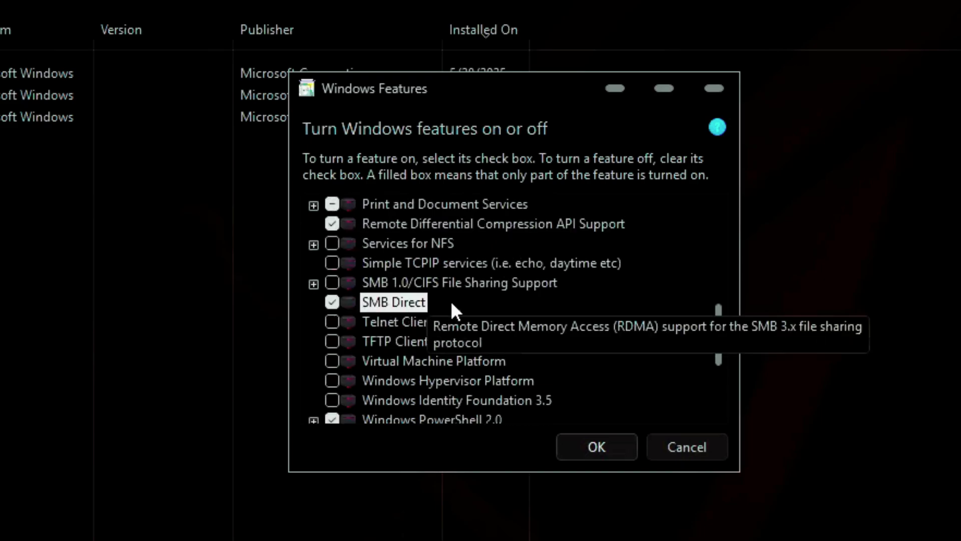
{"action": "scroll", "coordinate": [507, 305], "scroll_direction": "down", "scroll_amount": 5}
{"action": "left_click", "coordinate": [430, 322]}
{"action": "scroll", "coordinate": [550, 368], "scroll_direction": "down", "scroll_amount": 2}
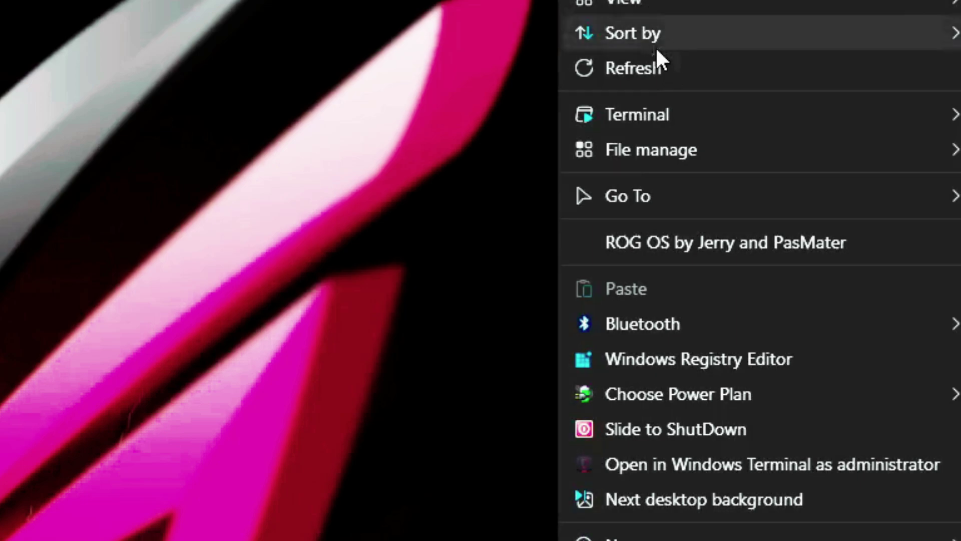
Look over the desktop menu's Terminal, File manage and Light/Dark Mode options, then restart Explorer now.
{"action": "mouse_move", "coordinate": [647, 115]}
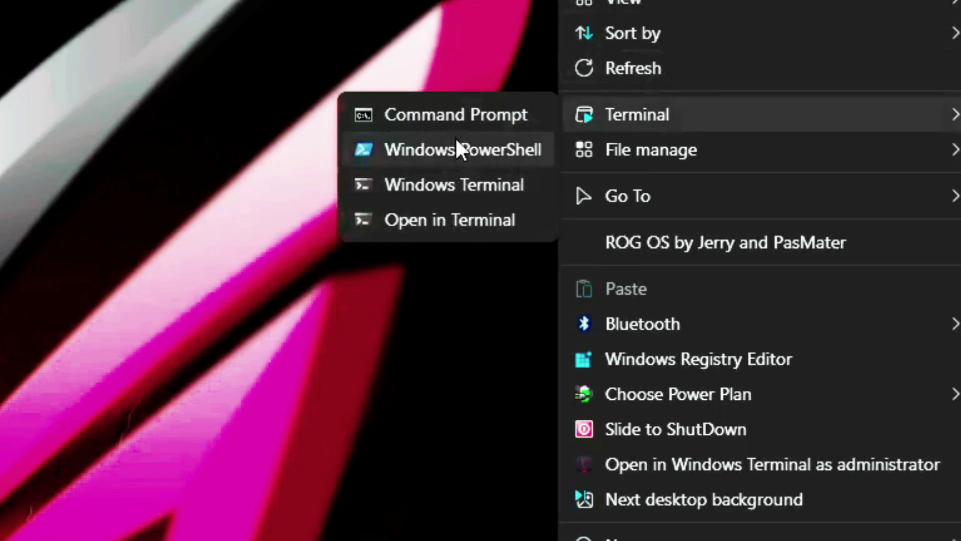
{"action": "mouse_move", "coordinate": [689, 162]}
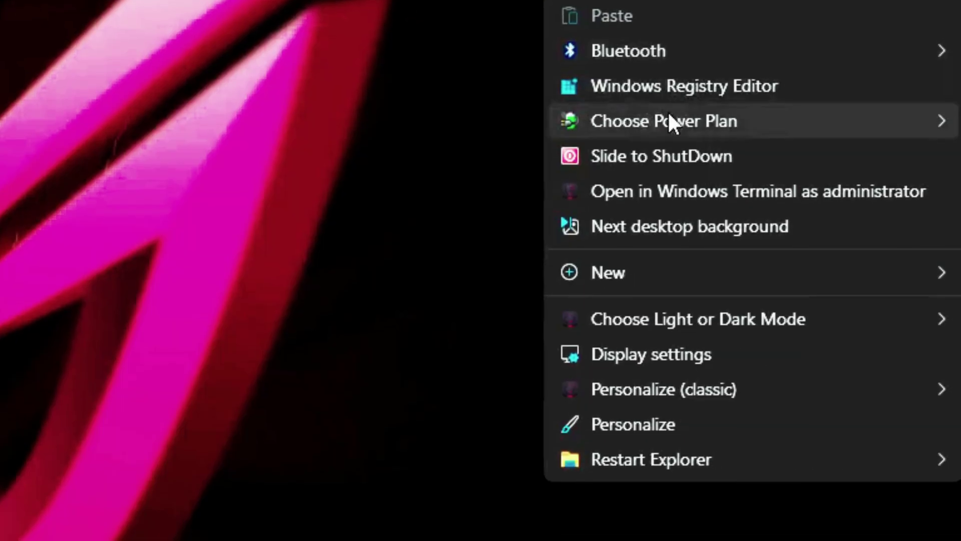
{"action": "mouse_move", "coordinate": [601, 391]}
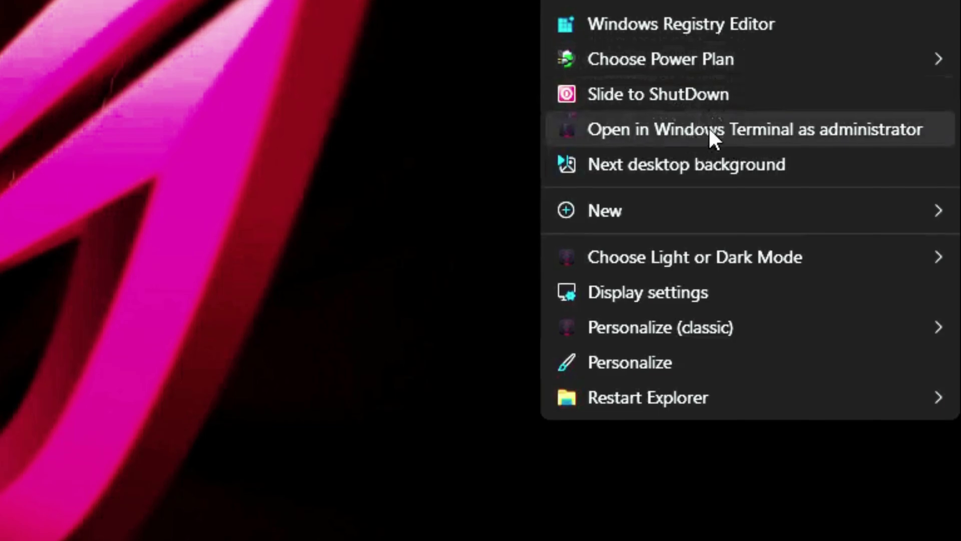
{"action": "mouse_move", "coordinate": [626, 257]}
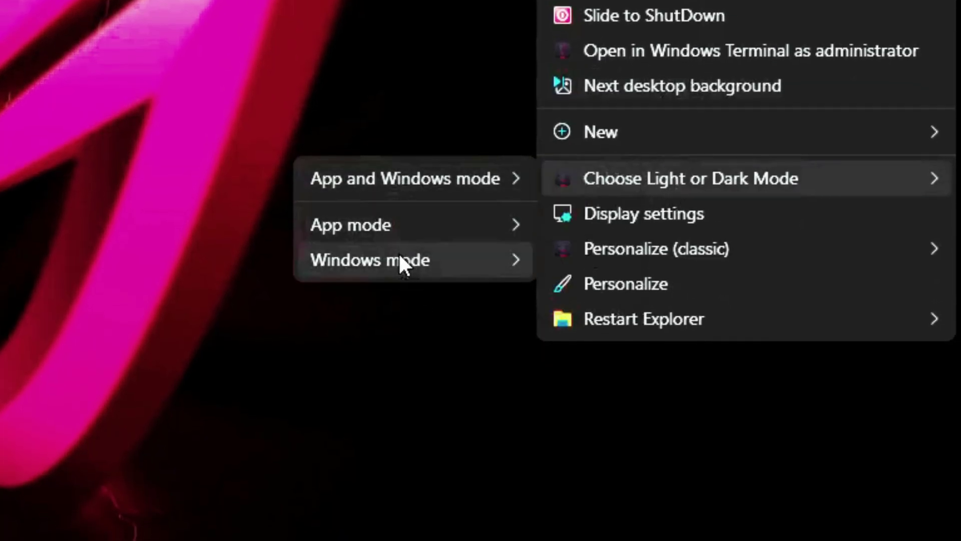
{"action": "mouse_move", "coordinate": [680, 249]}
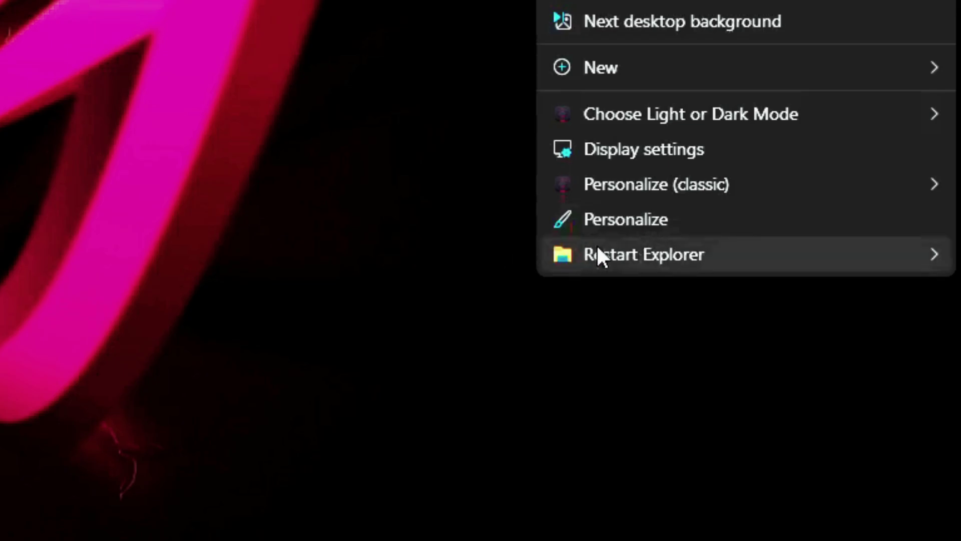
{"action": "mouse_move", "coordinate": [600, 253]}
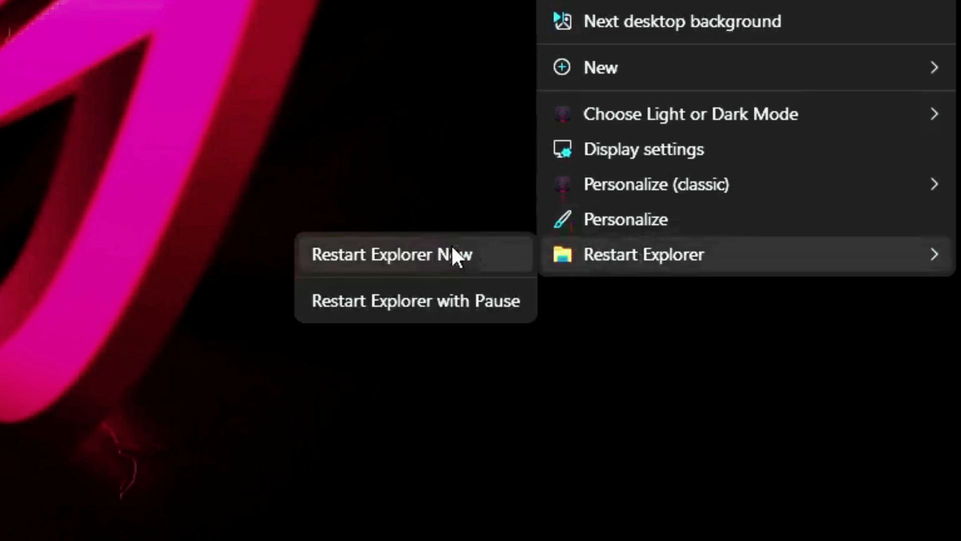
{"action": "left_click", "coordinate": [405, 258]}
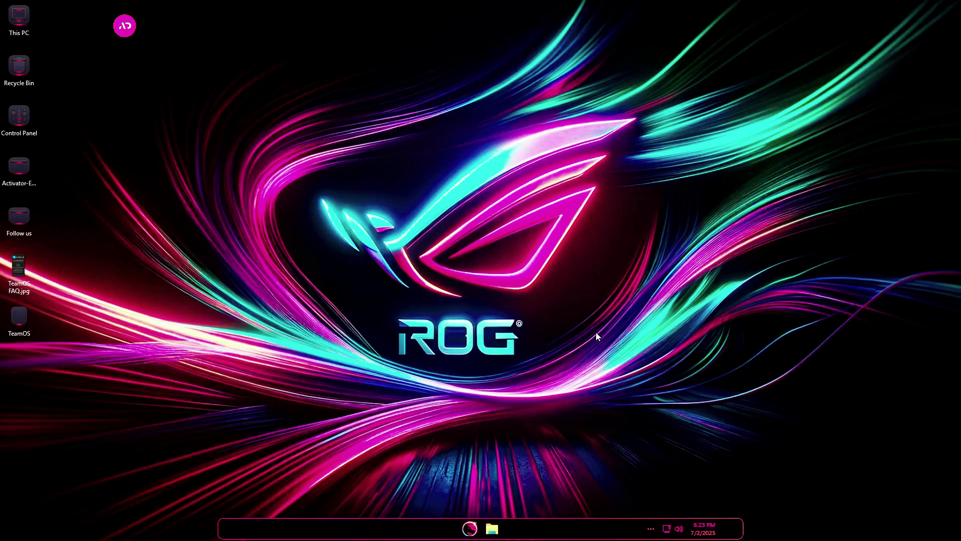
Open Settings at Apps > Installed apps and scroll the list down to Xbox Live.
{"action": "right_click", "coordinate": [584, 91]}
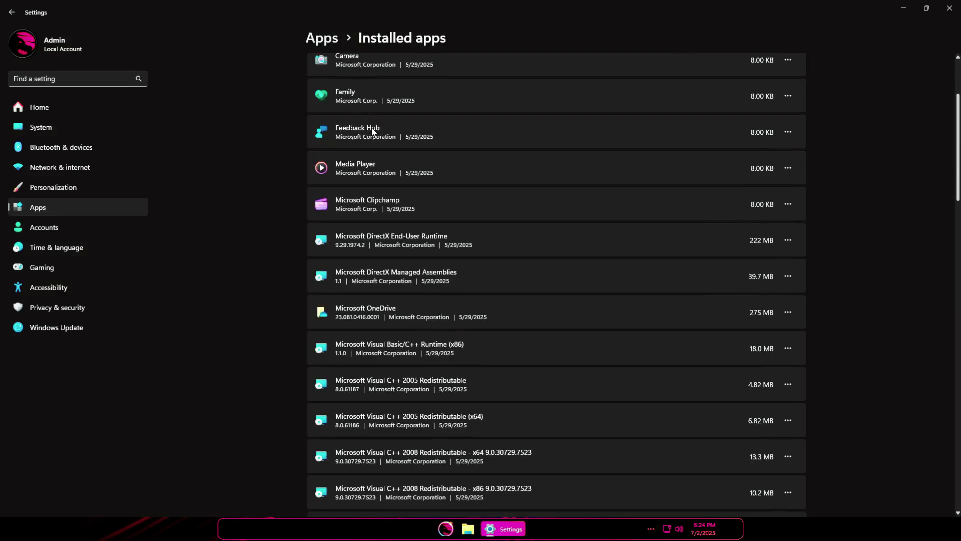
{"action": "scroll", "coordinate": [354, 131], "scroll_direction": "down", "scroll_amount": 2}
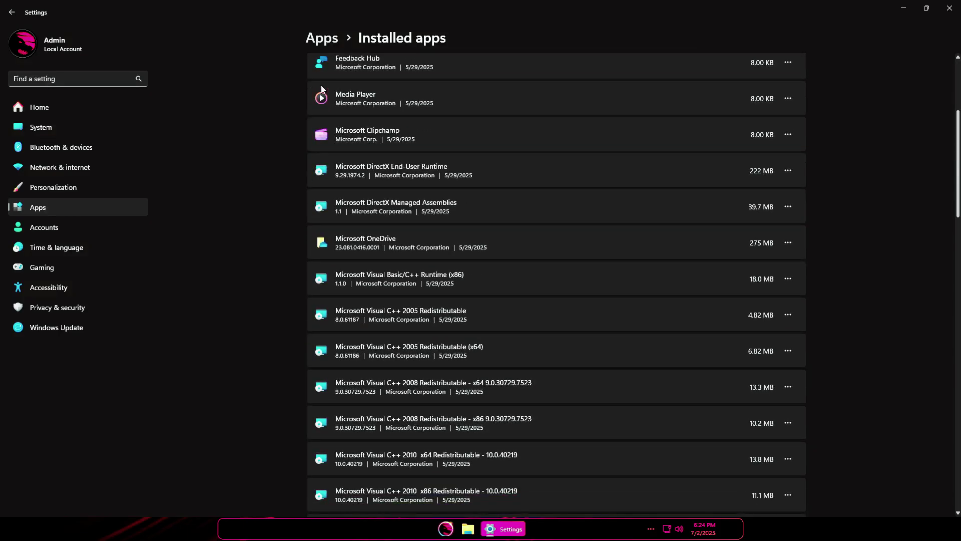
{"action": "scroll", "coordinate": [413, 100], "scroll_direction": "down", "scroll_amount": 4}
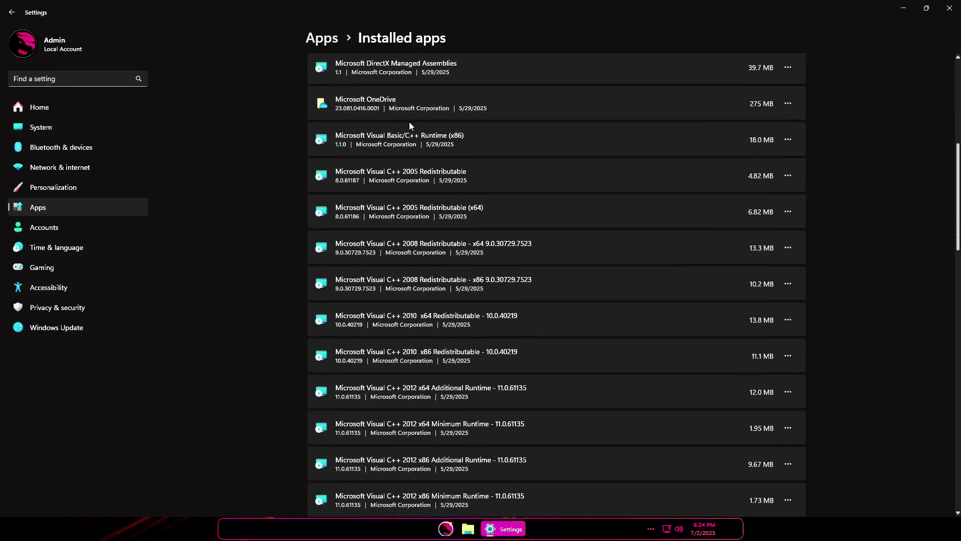
{"action": "scroll", "coordinate": [411, 121], "scroll_direction": "down", "scroll_amount": 5}
{"action": "scroll", "coordinate": [411, 121], "scroll_direction": "down", "scroll_amount": 15}
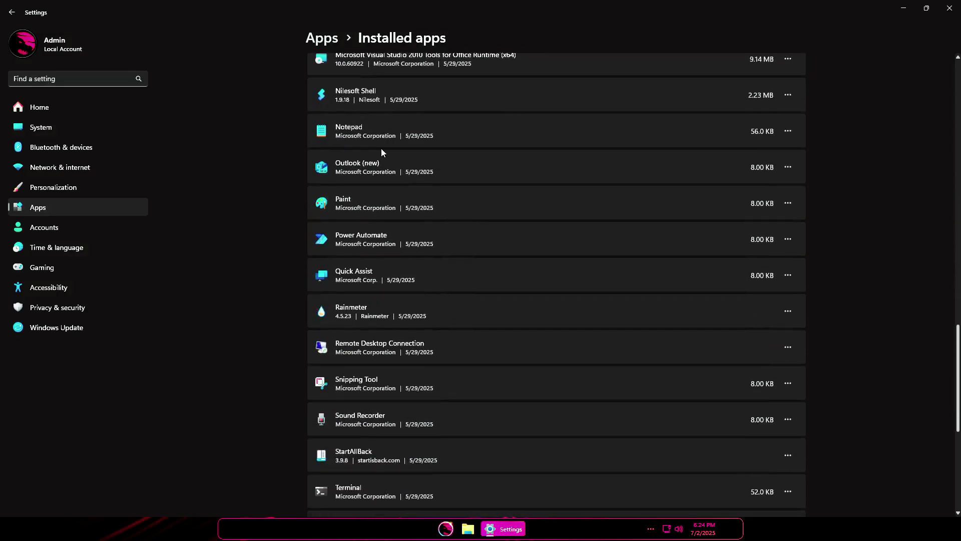
{"action": "scroll", "coordinate": [405, 151], "scroll_direction": "down", "scroll_amount": 2}
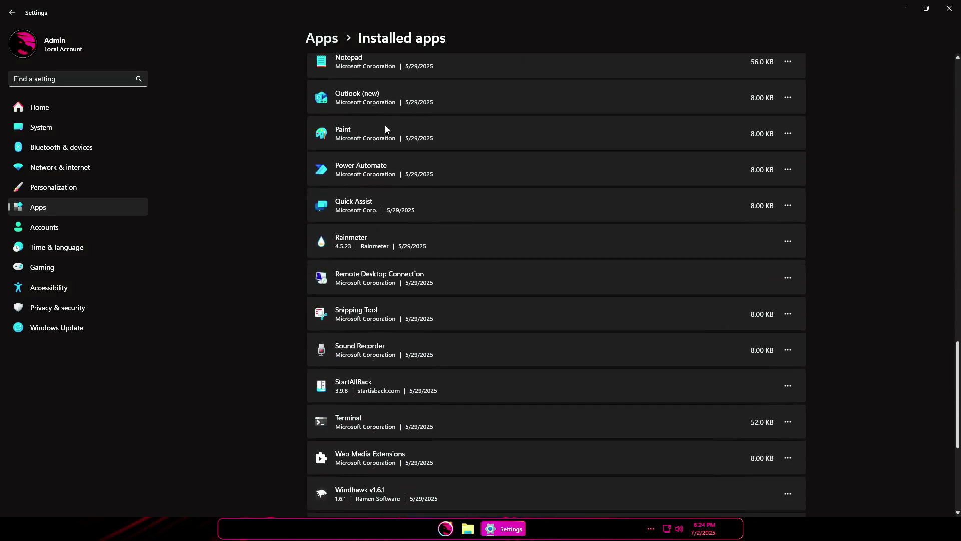
{"action": "scroll", "coordinate": [385, 148], "scroll_direction": "down", "scroll_amount": 7}
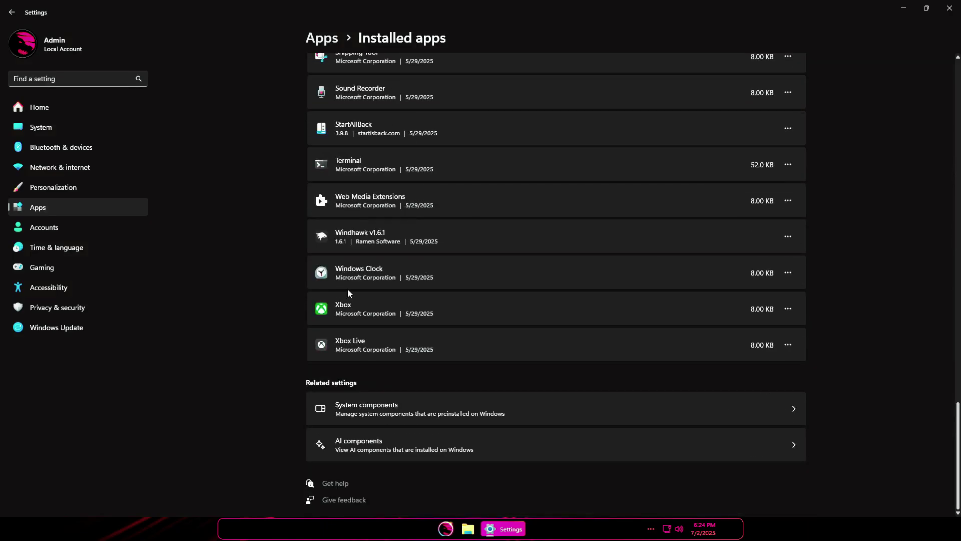
Resume the paused Windows updates from the Windows Update settings page.
{"action": "left_click", "coordinate": [48, 307]}
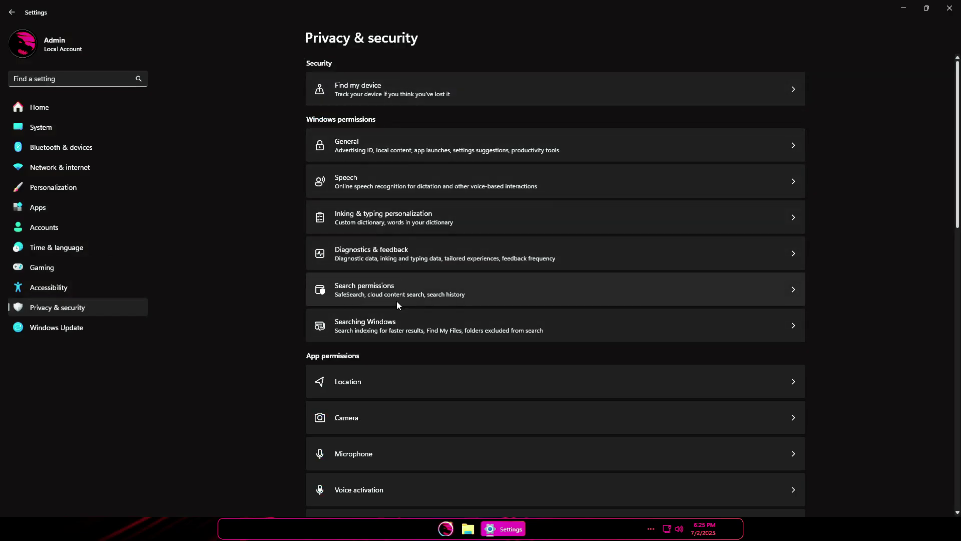
{"action": "left_click", "coordinate": [44, 331]}
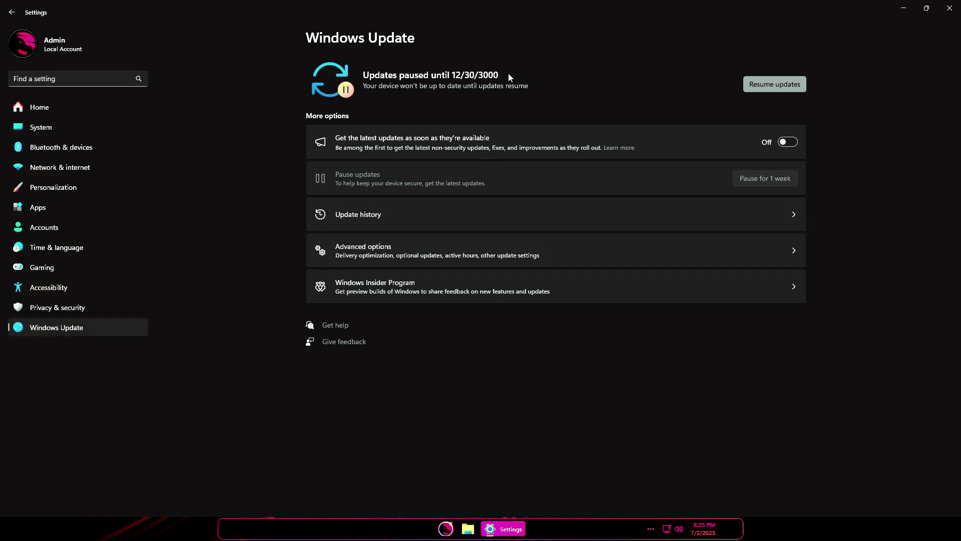
{"action": "left_click", "coordinate": [775, 84]}
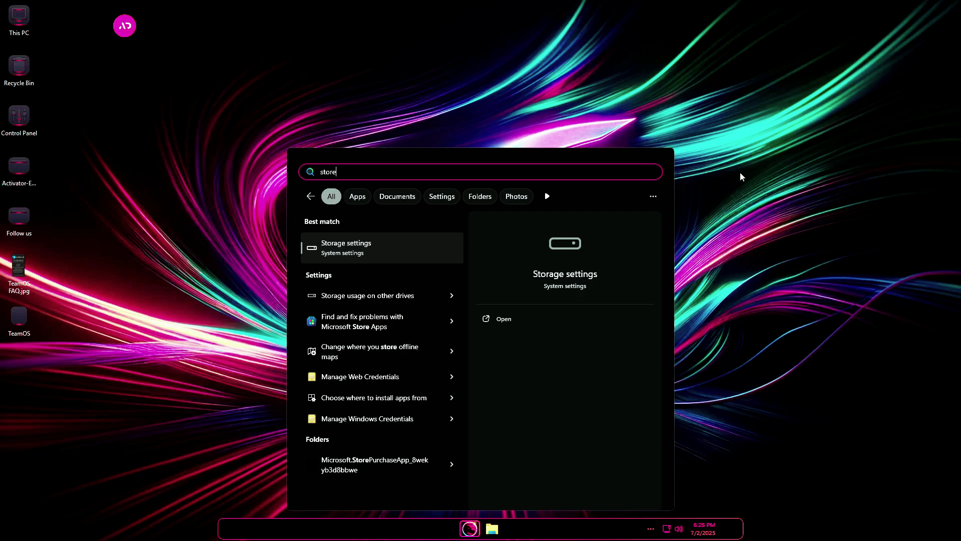
Dismiss the 'store' search results, leaving the plain ROG desktop.
{"action": "left_click", "coordinate": [687, 63]}
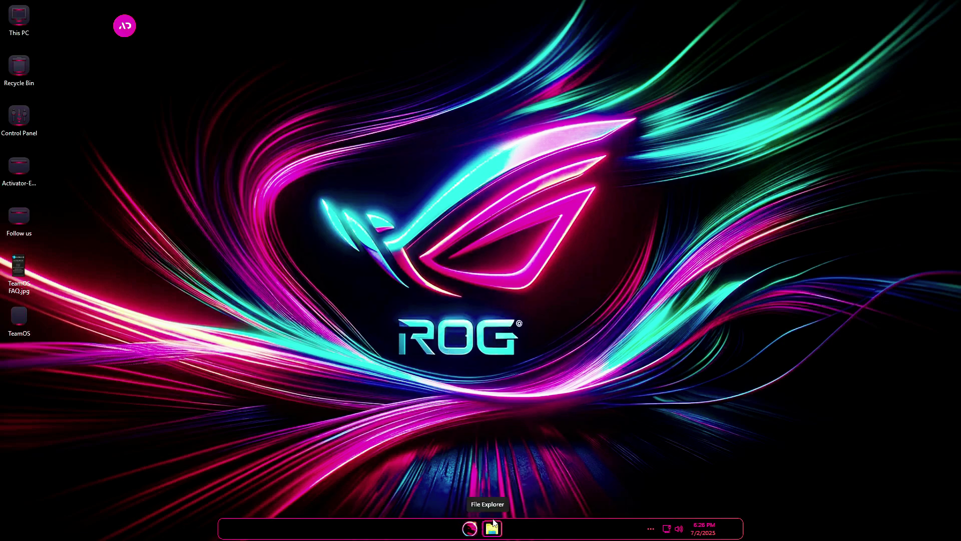
Open the Start menu showing pinned Settings, to begin switching the system language to Spanish.
{"action": "left_click", "coordinate": [469, 530]}
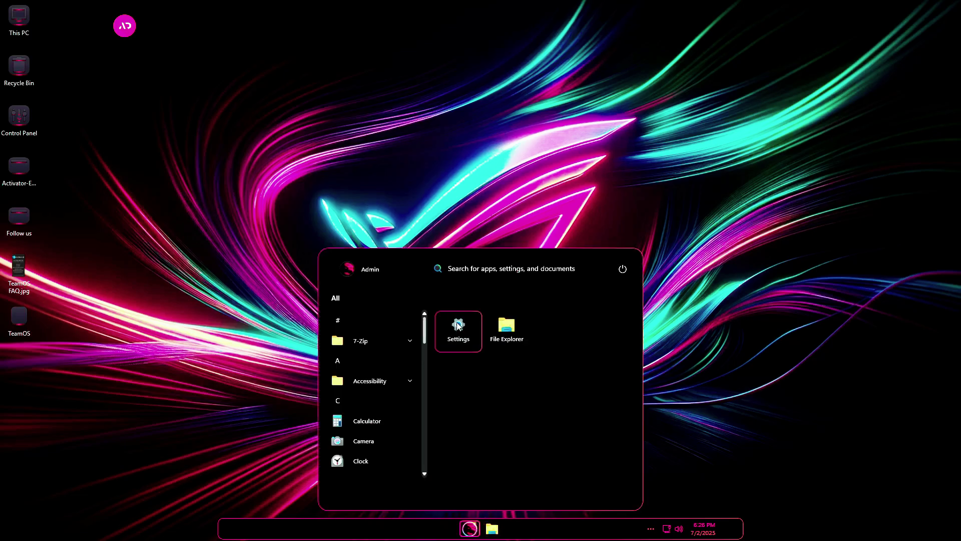